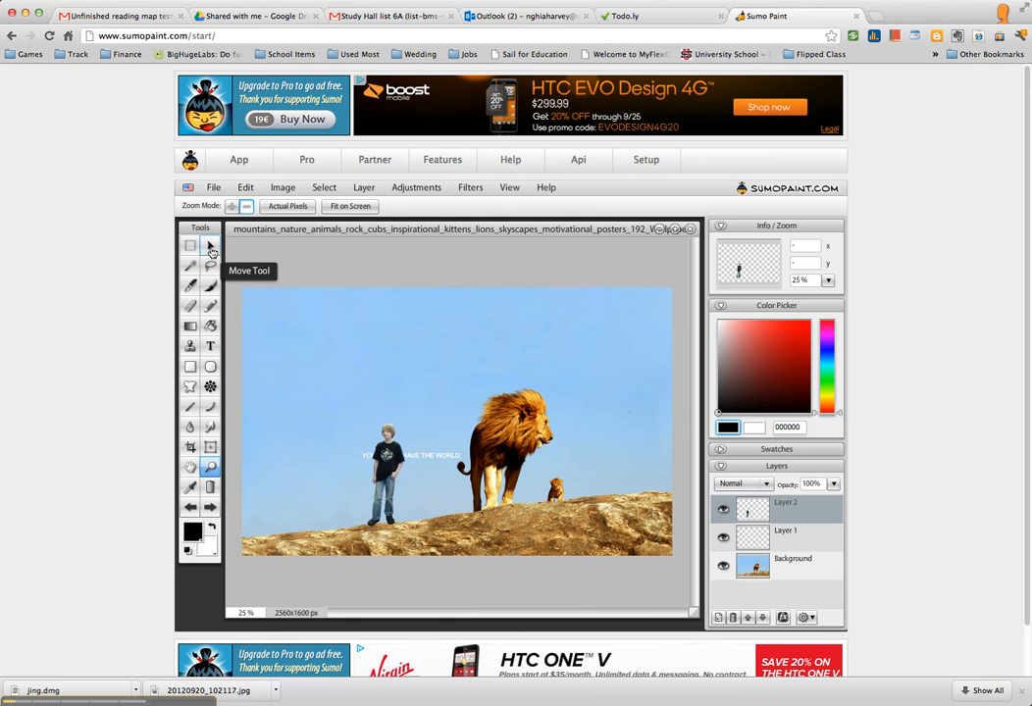
# Move the boy cutout beyond the caption, away from the lion, so he stands on the rock beside the text.
pyautogui.click(210, 246)
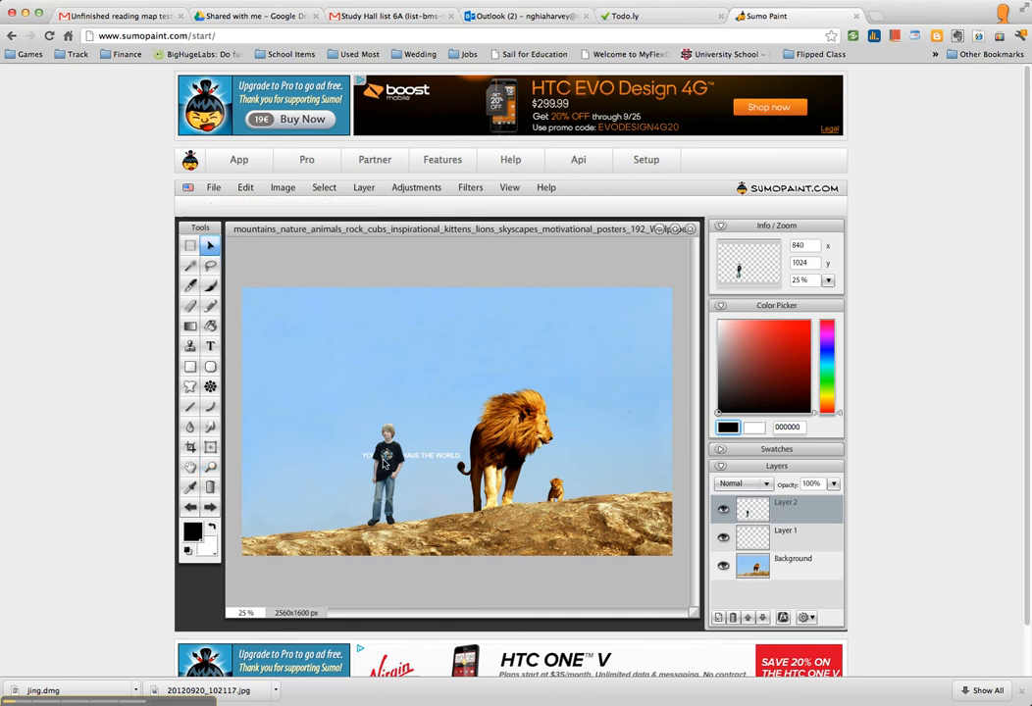
pyautogui.moveTo(379, 455); pyautogui.dragTo(341, 470)
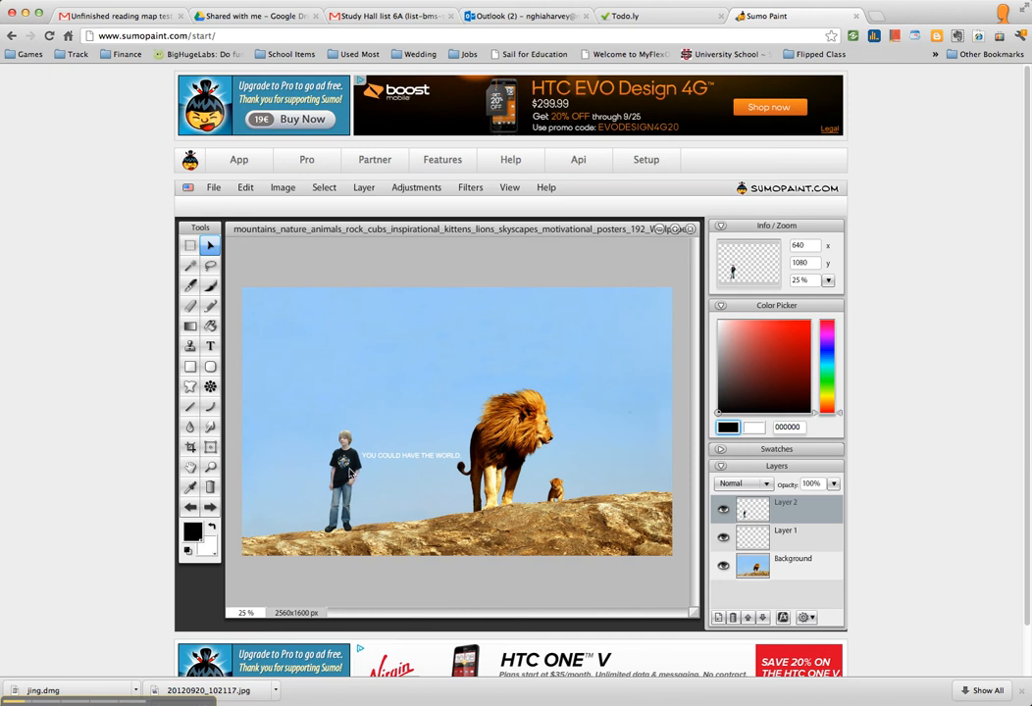
pyautogui.moveTo(353, 472)
pyautogui.mouseDown()
pyautogui.moveTo(432, 443)
pyautogui.moveTo(460, 413)
pyautogui.moveTo(502, 397)
pyautogui.moveTo(373, 432)
pyautogui.moveTo(346, 469)
pyautogui.mouseUp()
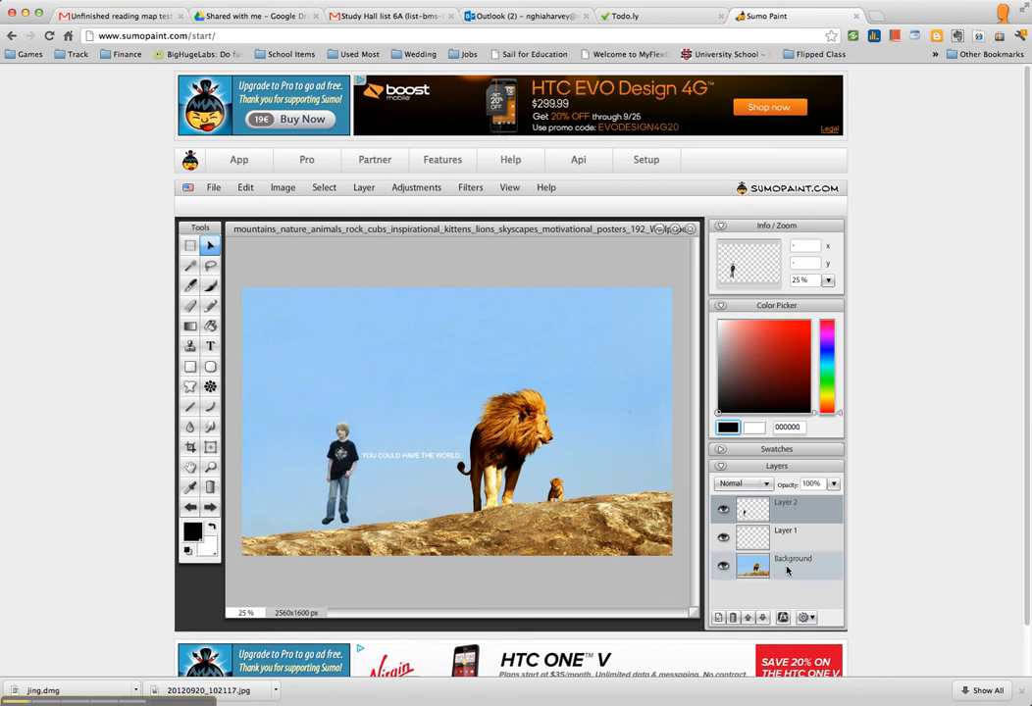
# Duplicate the Background layer and make the copy the active layer.
pyautogui.doubleClick(791, 562)
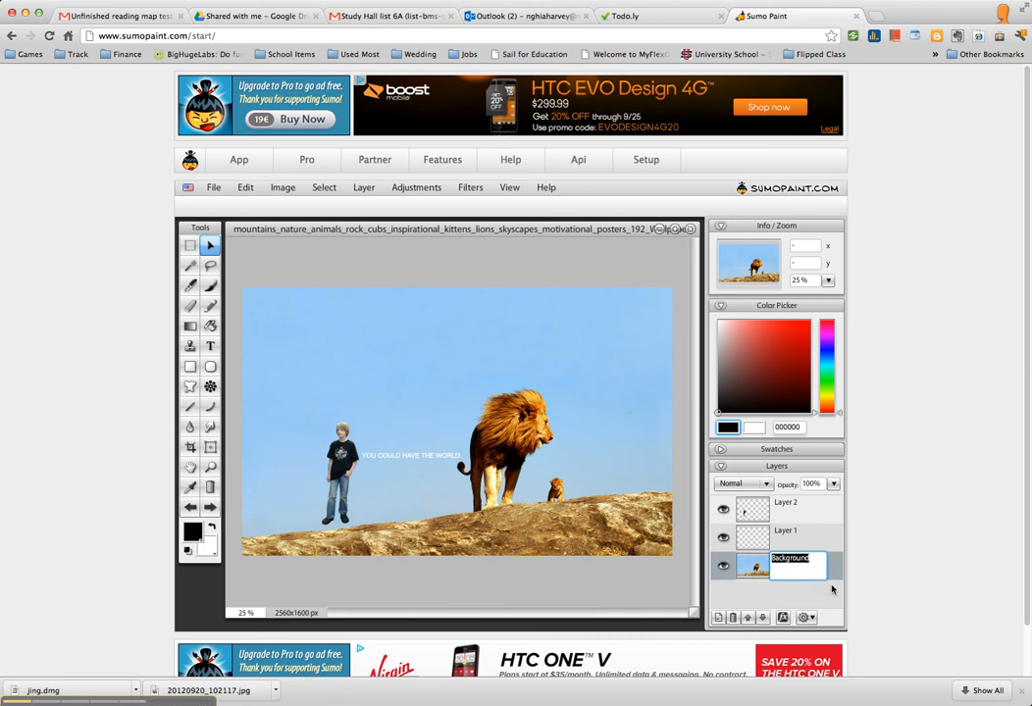
pyautogui.rightClick(835, 577)
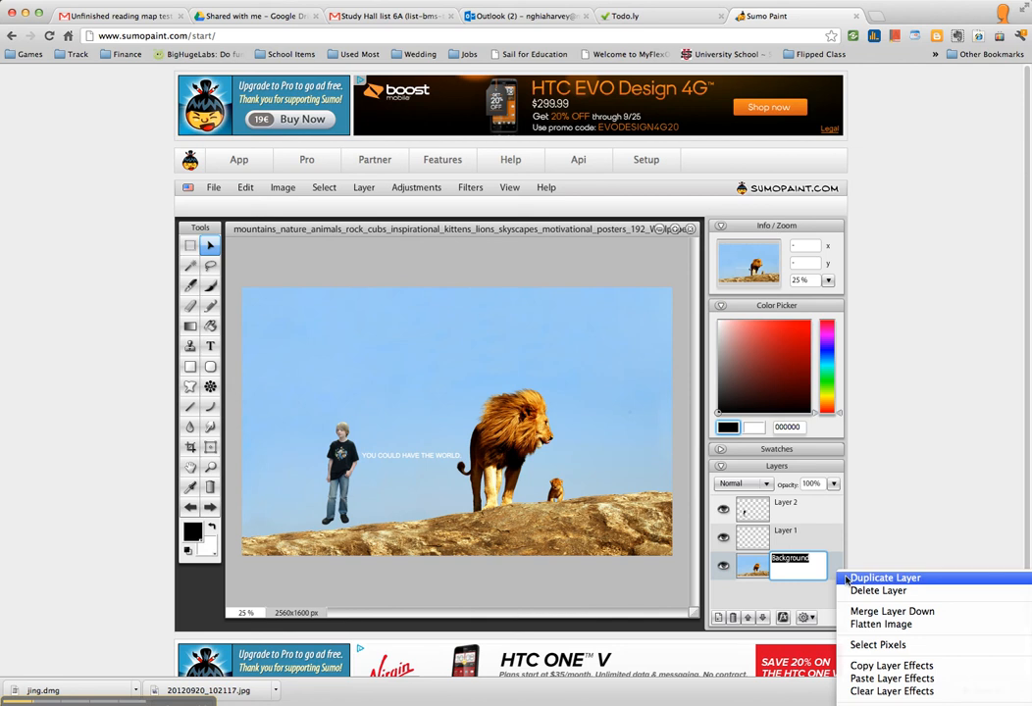
pyautogui.click(847, 579)
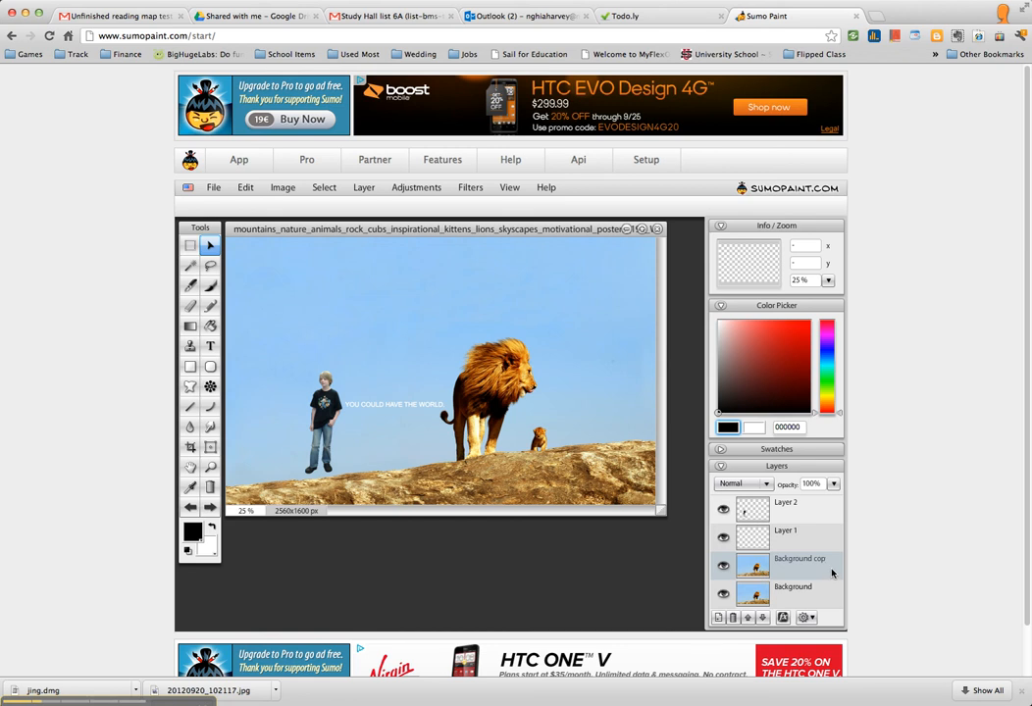
pyautogui.click(832, 573)
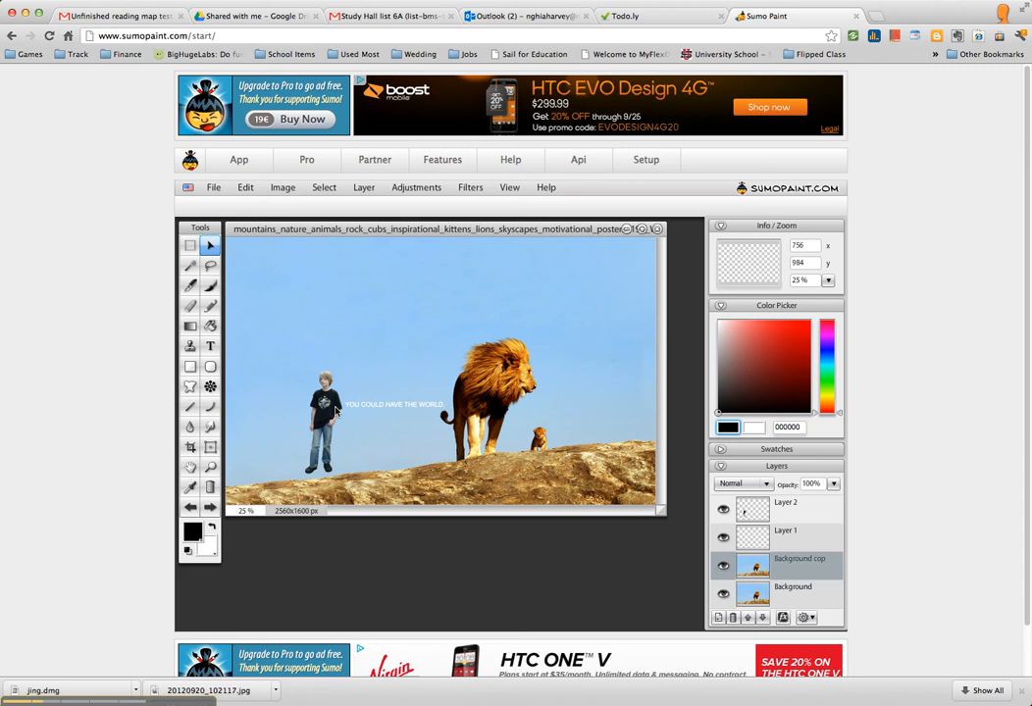
# Outline the rear half of the lion's mane with a freehand Lasso selection using 3 px smoothing, following the hair tips.
pyautogui.click(211, 469)
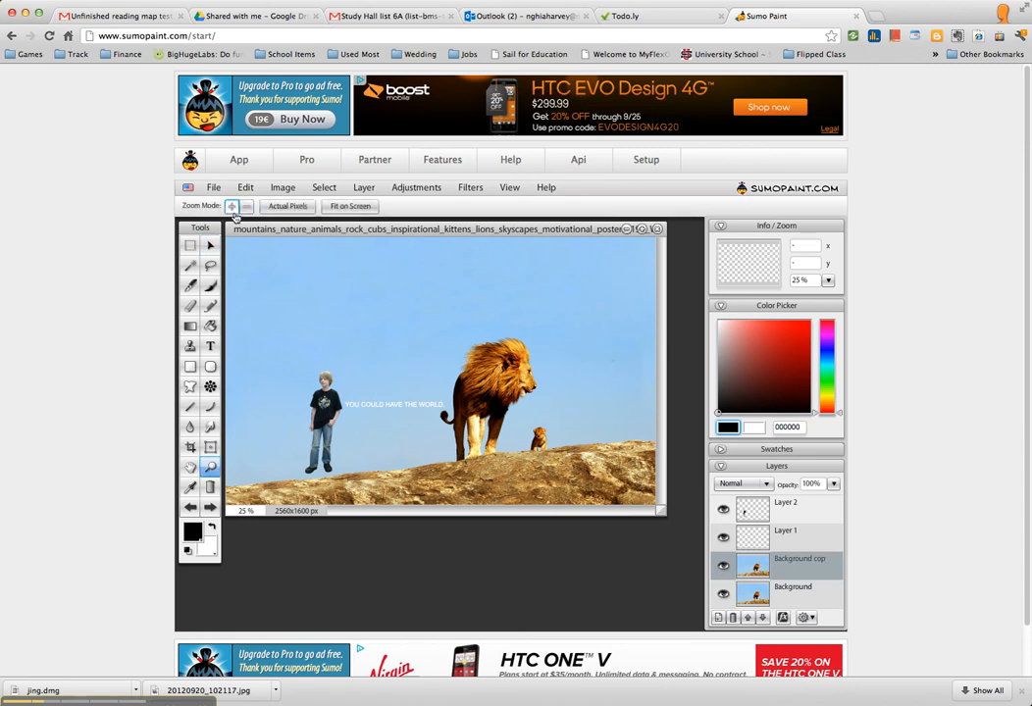
pyautogui.click(443, 357)
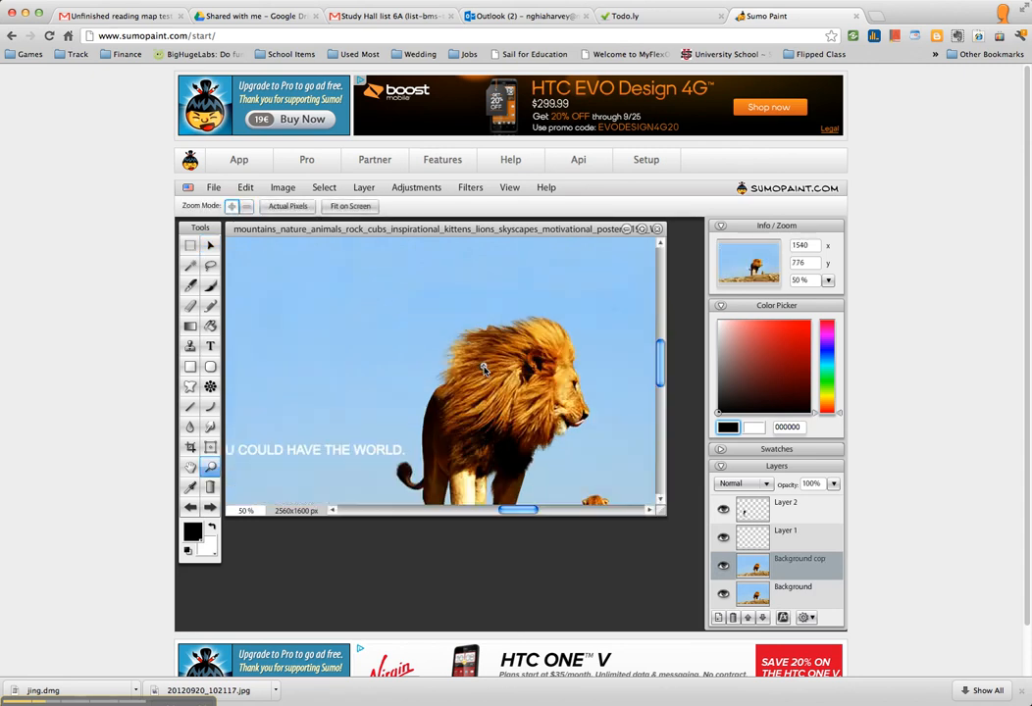
pyautogui.click(484, 369)
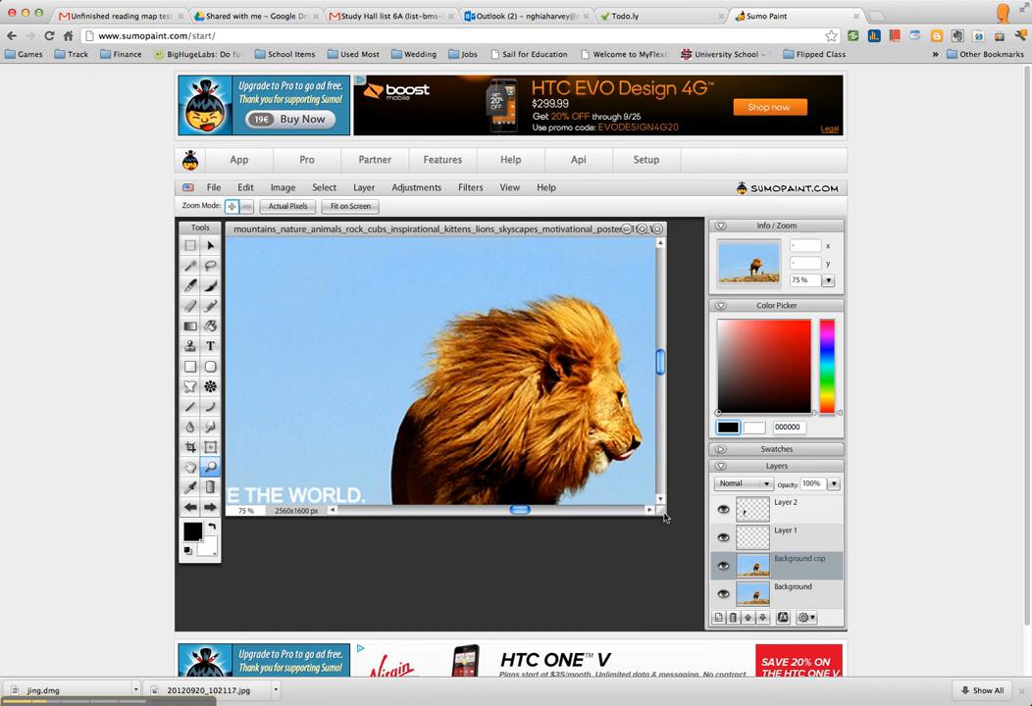
pyautogui.moveTo(664, 521); pyautogui.dragTo(693, 595)
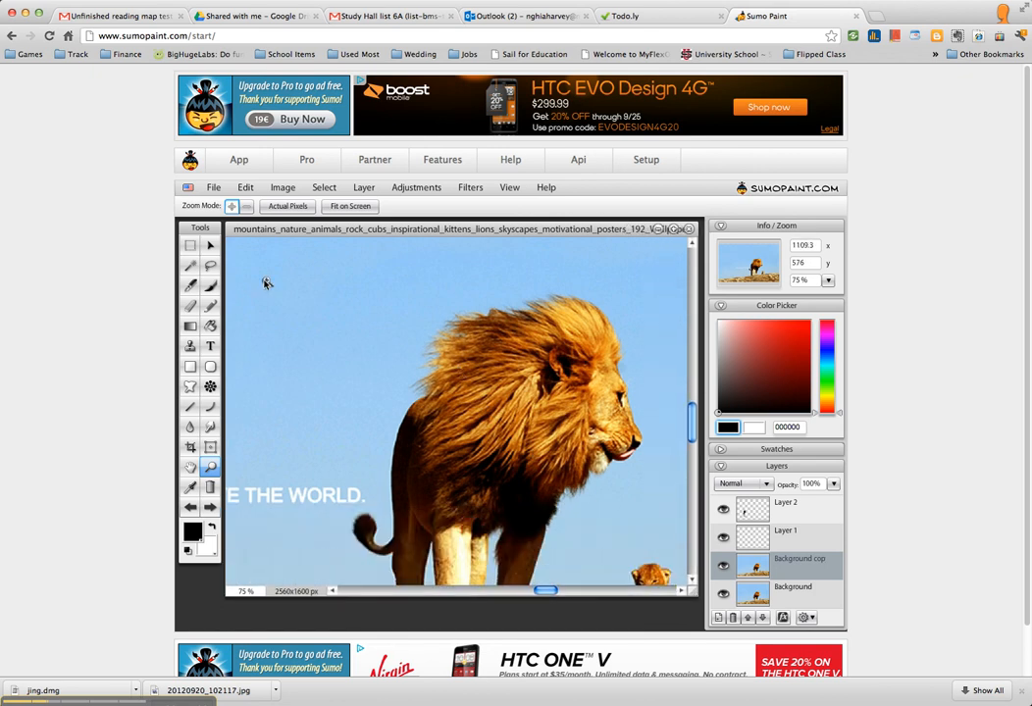
pyautogui.click(210, 265)
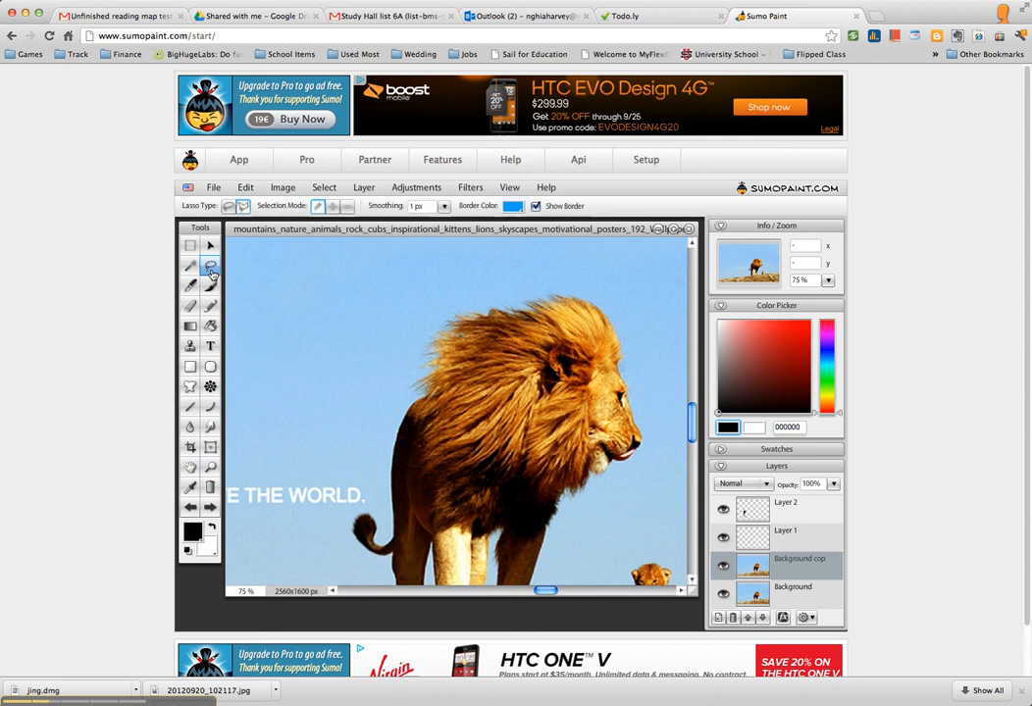
pyautogui.click(229, 208)
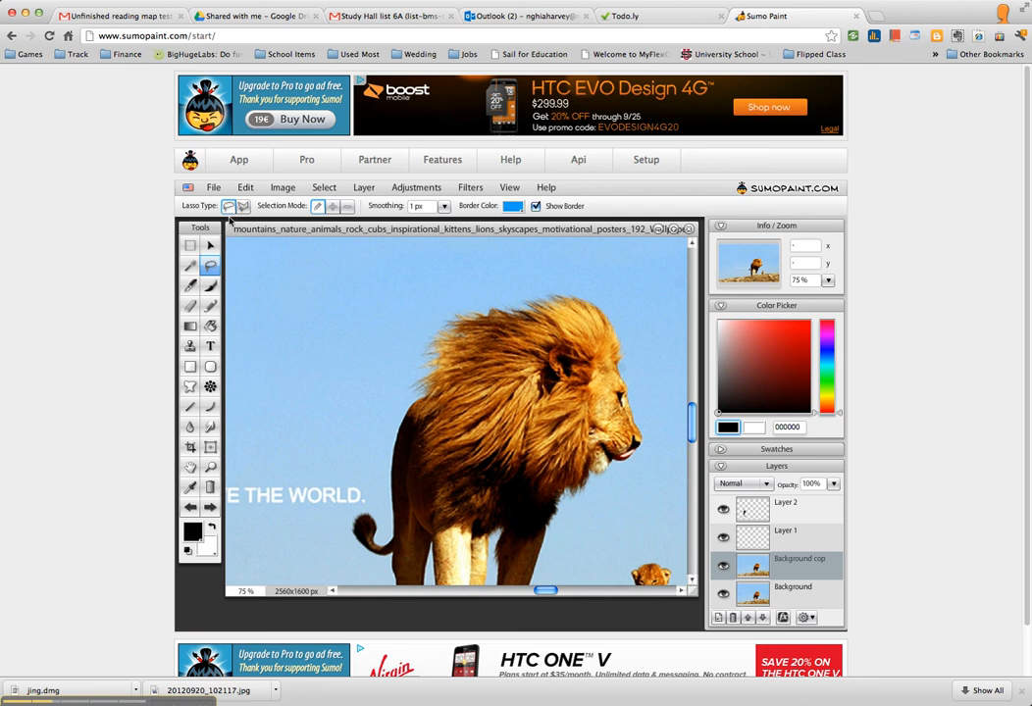
pyautogui.click(413, 207)
pyautogui.moveTo(481, 317)
pyautogui.mouseDown()
pyautogui.moveTo(441, 324)
pyautogui.moveTo(459, 334)
pyautogui.moveTo(437, 330)
pyautogui.moveTo(445, 337)
pyautogui.moveTo(423, 348)
pyautogui.moveTo(440, 362)
pyautogui.moveTo(424, 372)
pyautogui.moveTo(442, 369)
pyautogui.moveTo(414, 391)
pyautogui.moveTo(432, 387)
pyautogui.moveTo(417, 415)
pyautogui.moveTo(427, 405)
pyautogui.moveTo(420, 419)
pyautogui.moveTo(439, 413)
pyautogui.moveTo(422, 436)
pyautogui.moveTo(443, 436)
pyautogui.moveTo(431, 458)
pyautogui.moveTo(448, 495)
pyautogui.moveTo(476, 505)
pyautogui.moveTo(493, 504)
pyautogui.moveTo(539, 431)
pyautogui.moveTo(549, 334)
pyautogui.moveTo(503, 312)
pyautogui.mouseUp()
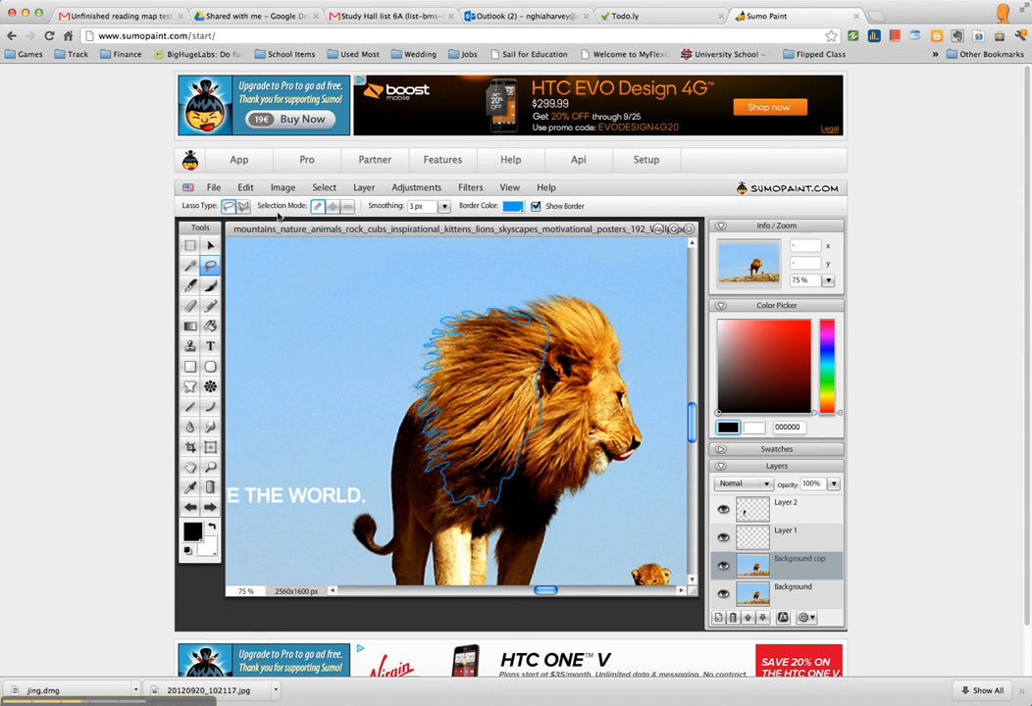
# Copy the selected mane area from the background copy and paste it as a new layer above the boy.
pyautogui.click(245, 189)
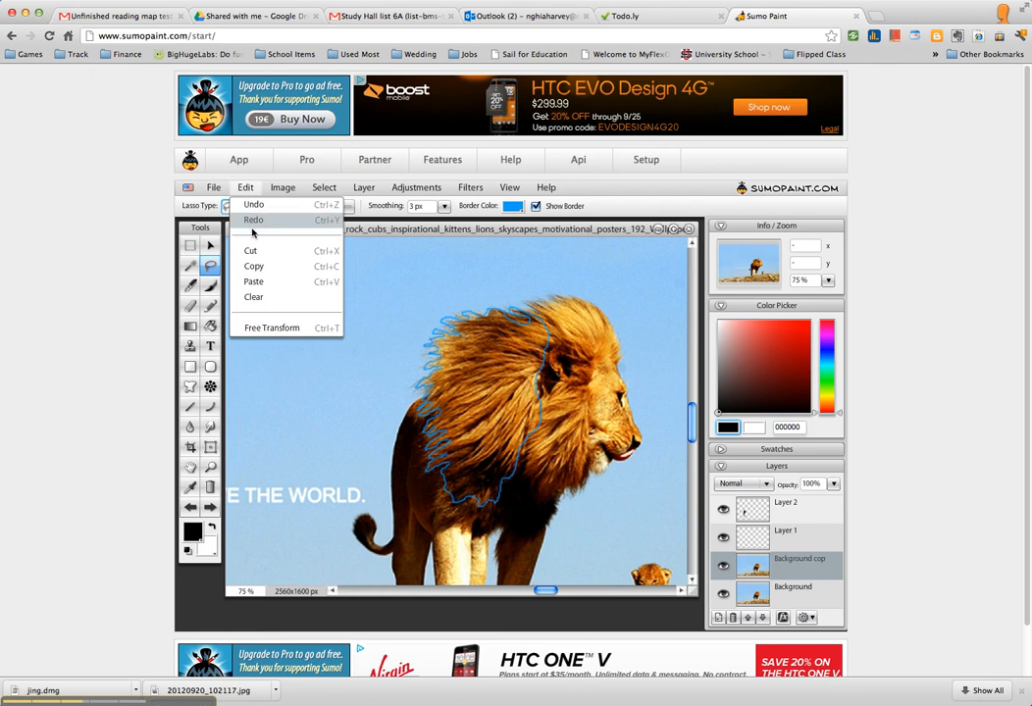
pyautogui.click(253, 267)
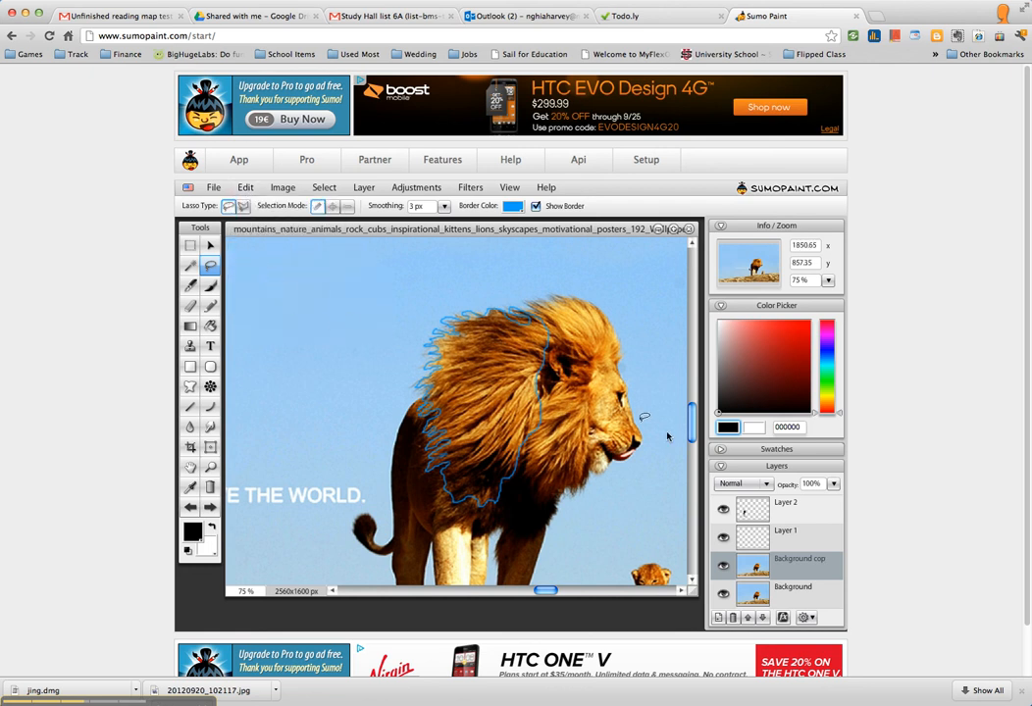
pyautogui.doubleClick(815, 539)
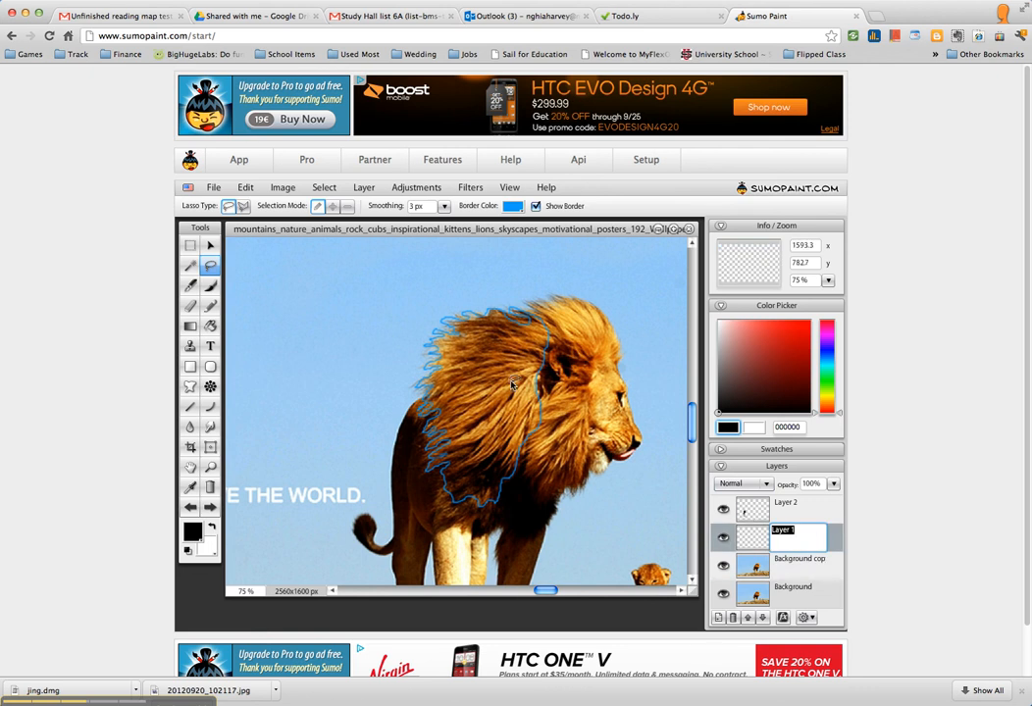
pyautogui.click(245, 193)
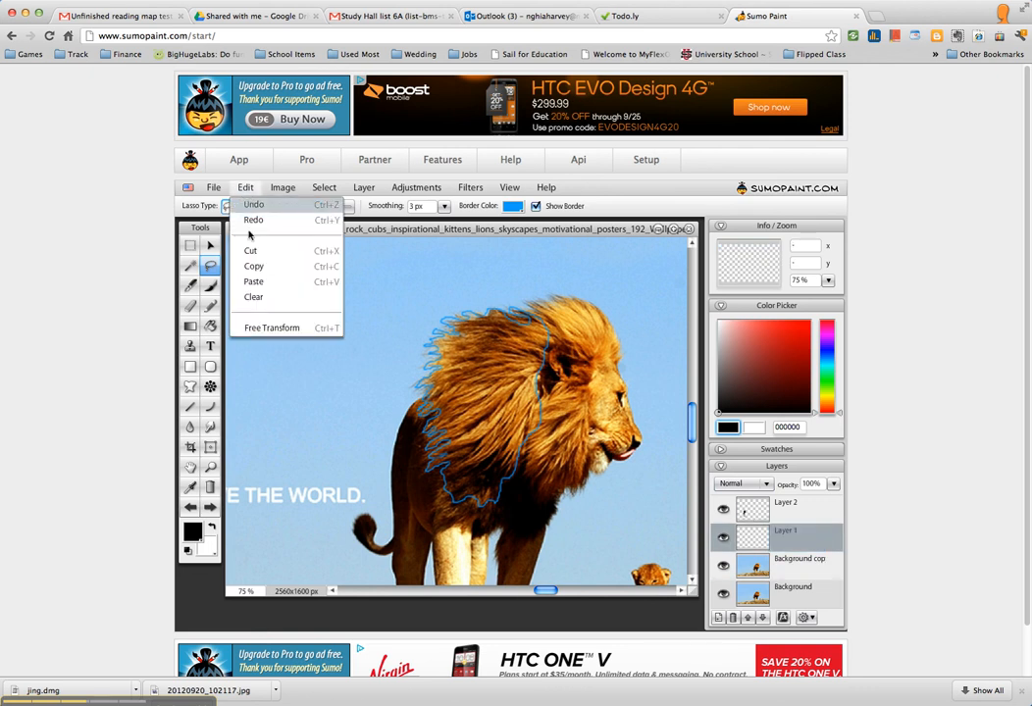
pyautogui.click(252, 283)
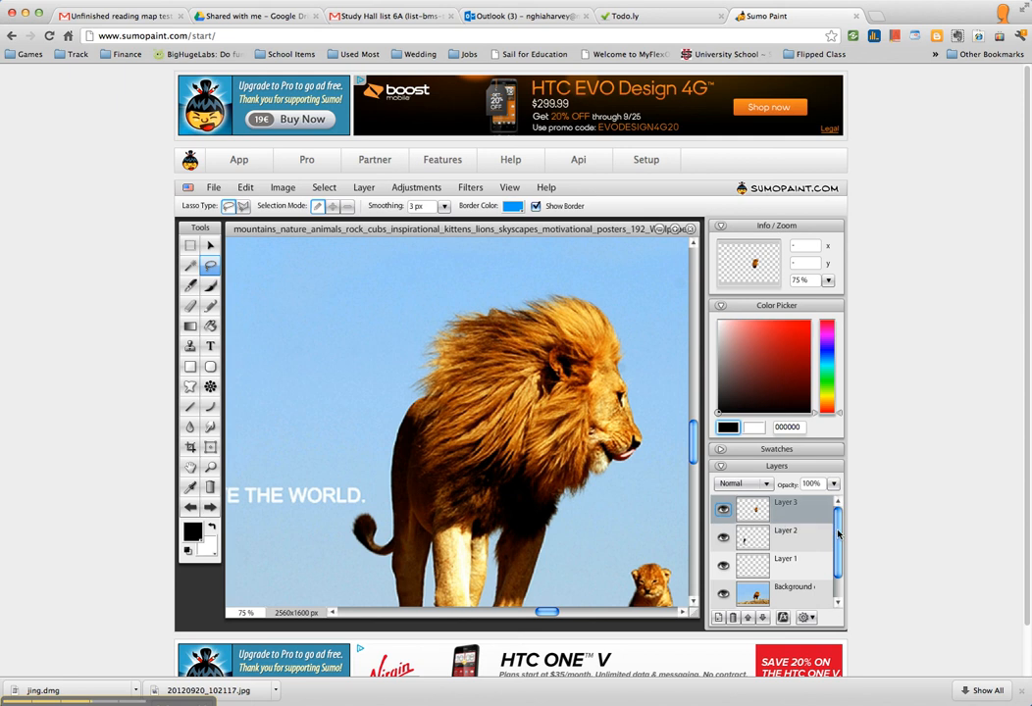
# Hide the original Background layer, and switch the background copy off and on again to inspect the isolated mane piece.
pyautogui.moveTo(838, 533); pyautogui.dragTo(839, 556)
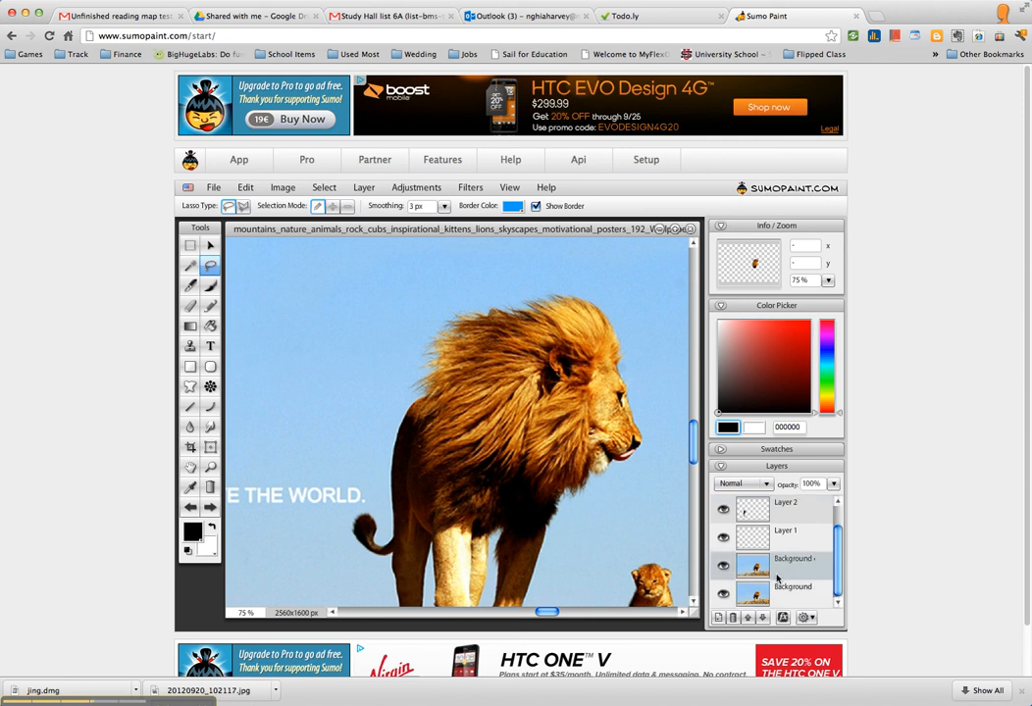
pyautogui.click(723, 594)
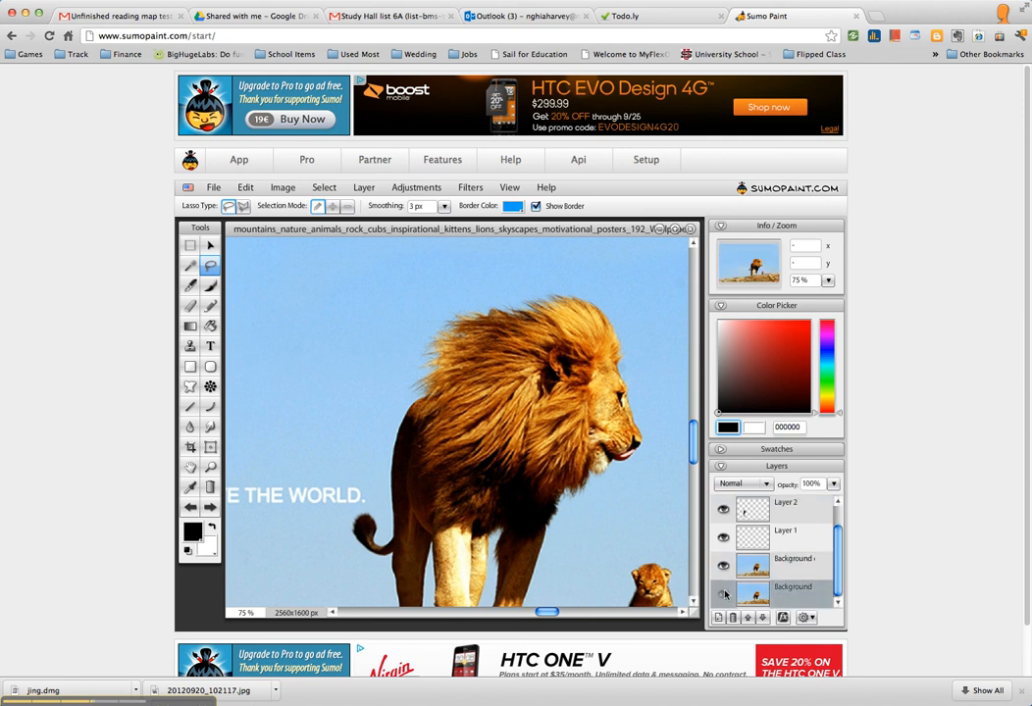
pyautogui.click(723, 566)
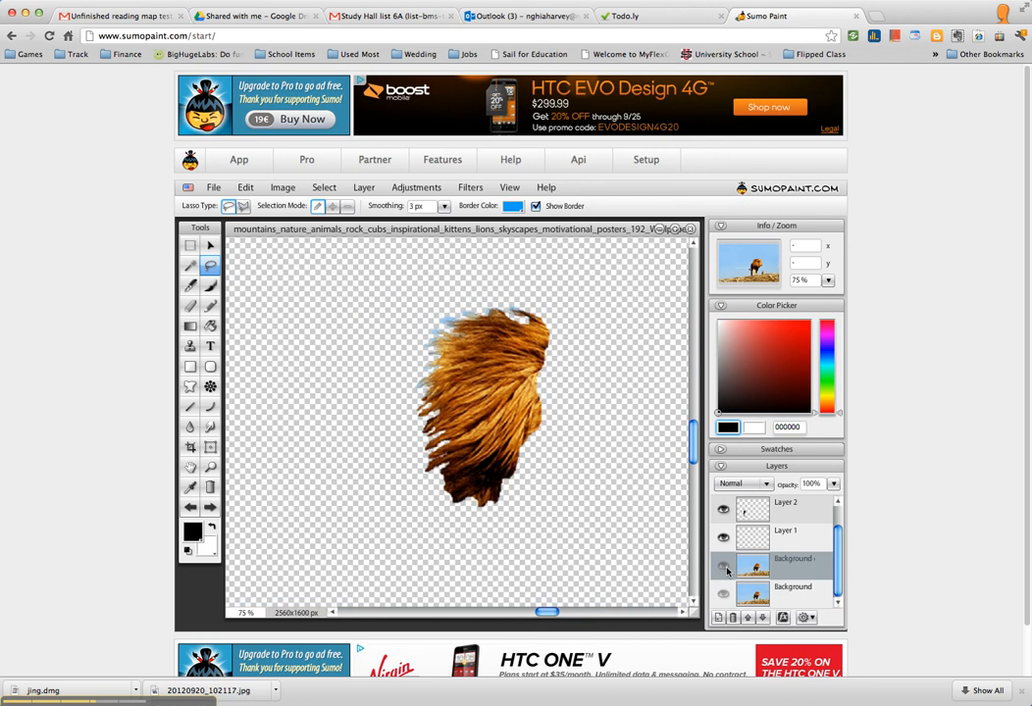
pyautogui.moveTo(837, 547); pyautogui.dragTo(837, 524)
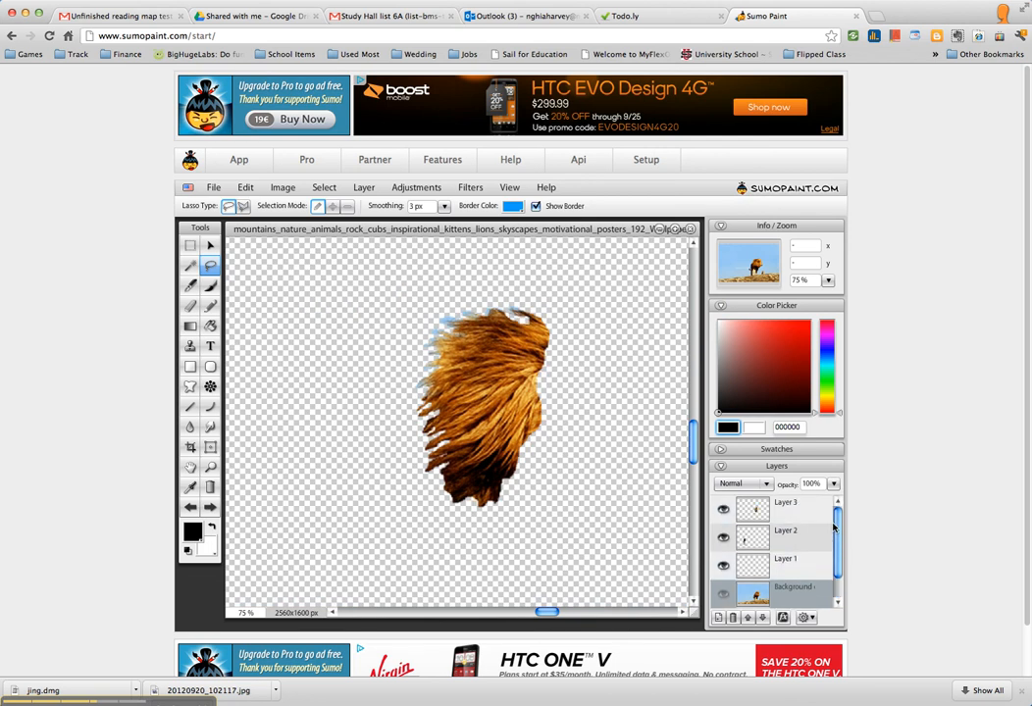
pyautogui.click(819, 512)
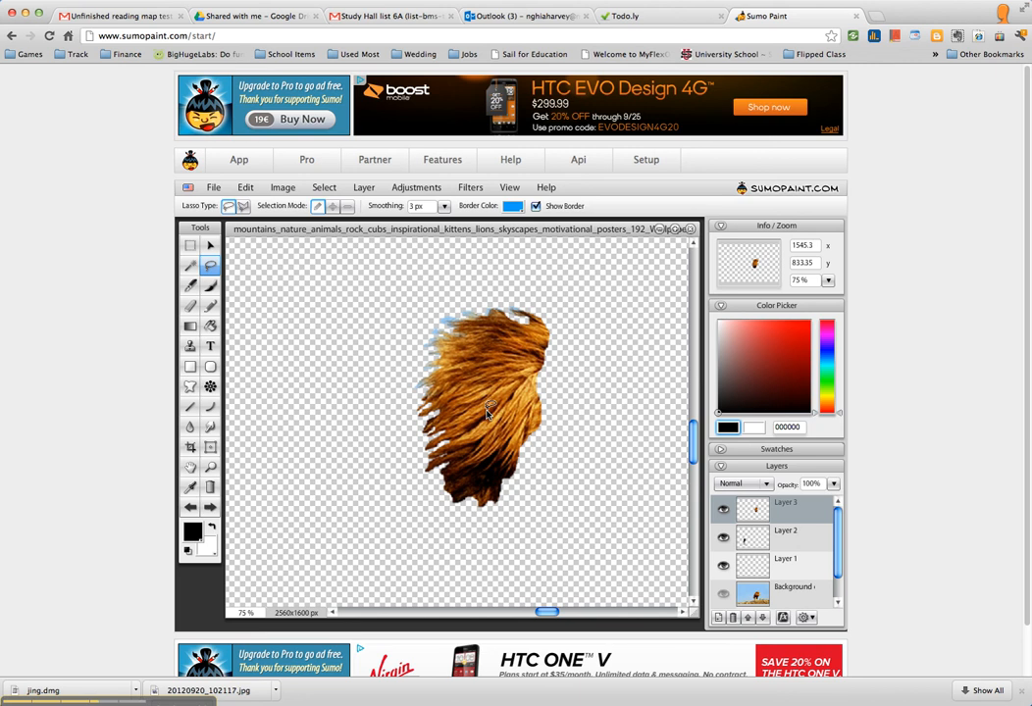
pyautogui.click(723, 596)
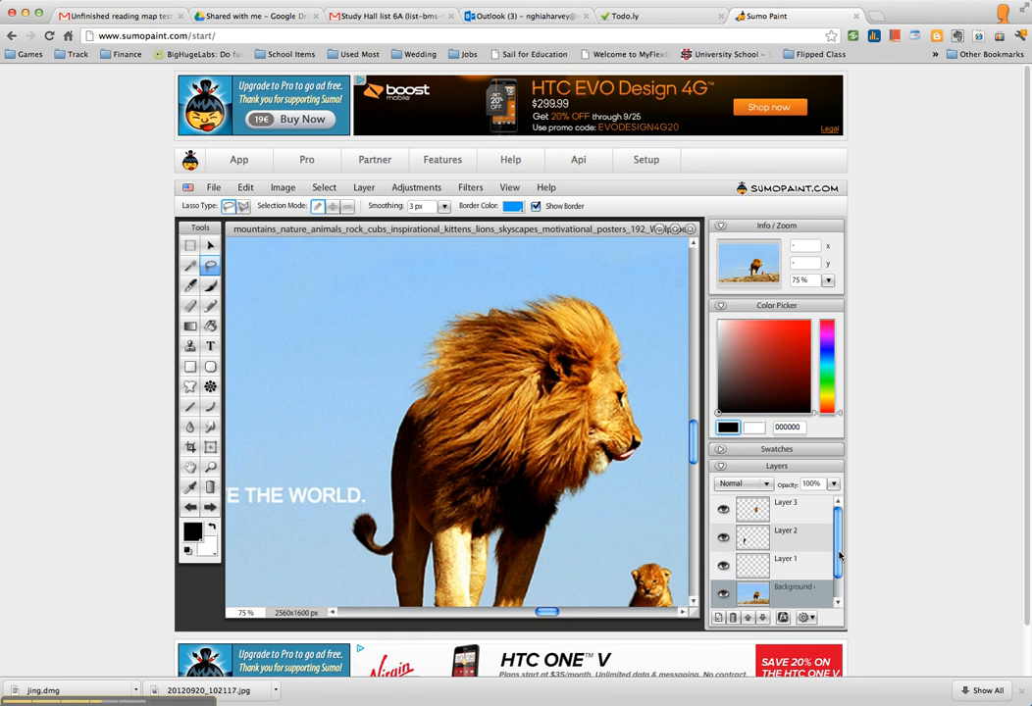
pyautogui.scroll(-1, 841, 580)
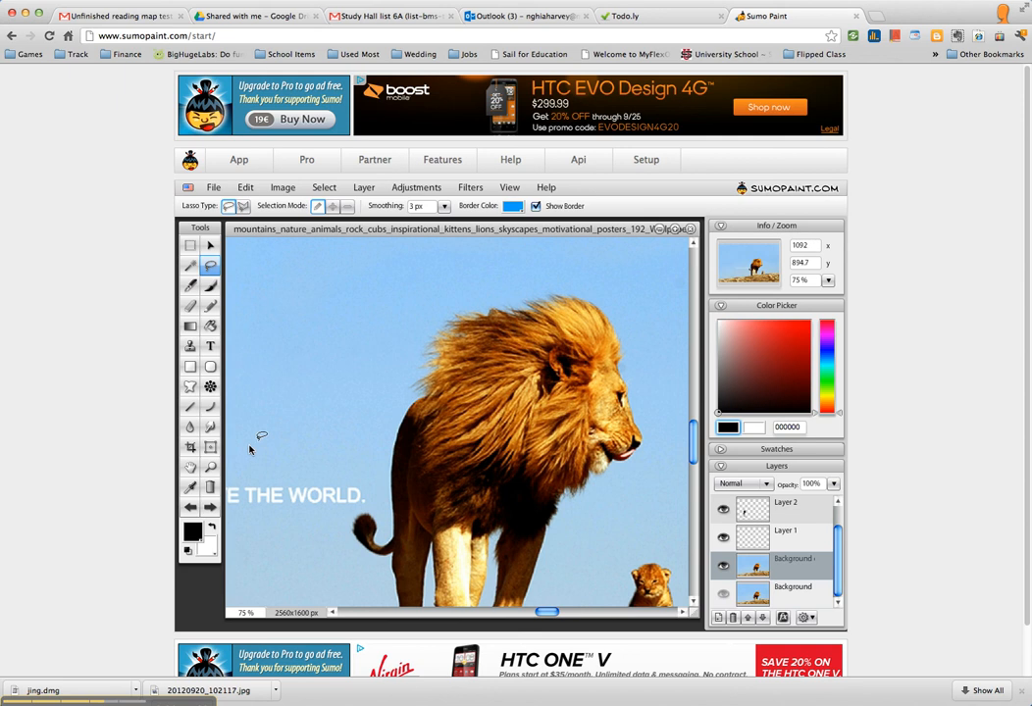
# Move the boy on Layer 2 onto the lion's back so that the mane piece overlaps his lower body.
pyautogui.click(211, 468)
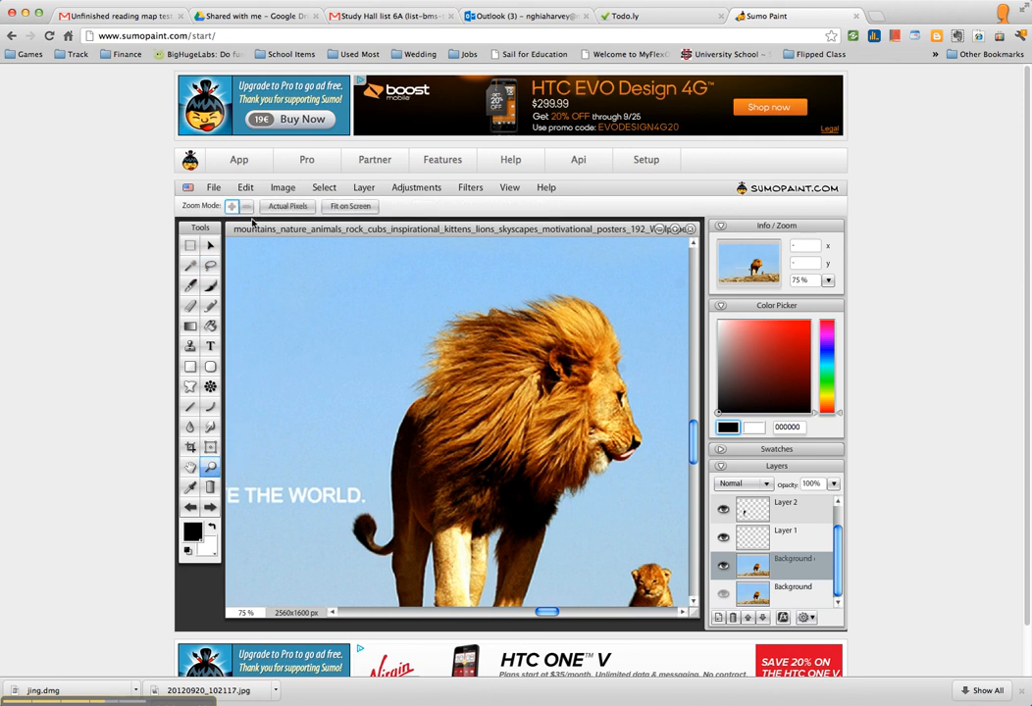
pyautogui.click(247, 208)
pyautogui.click(302, 348)
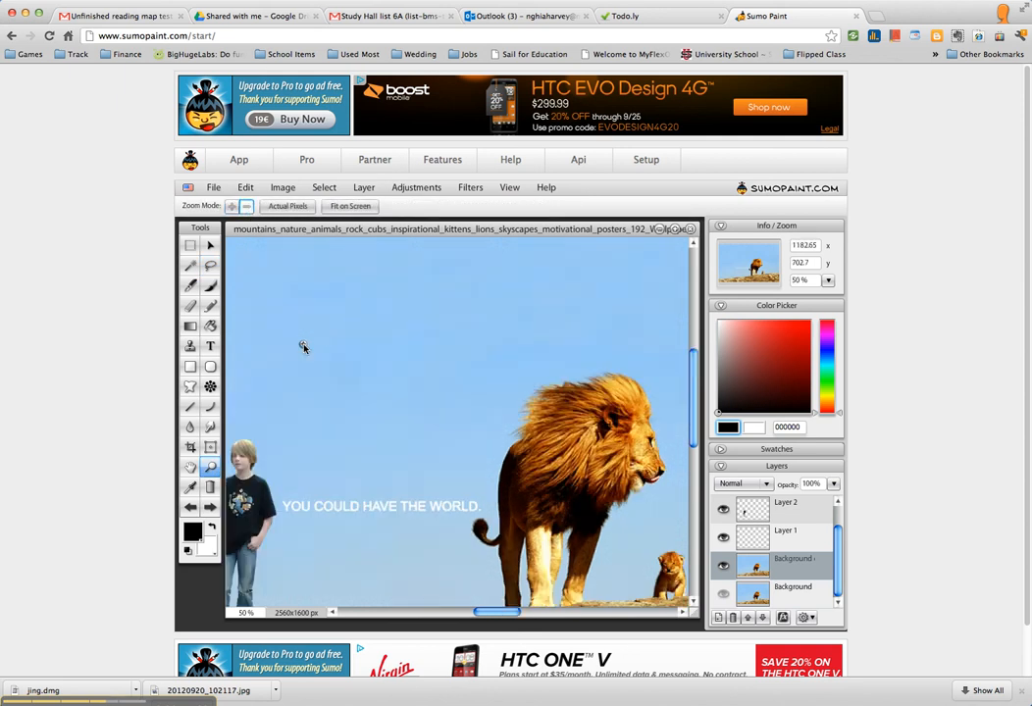
pyautogui.click(351, 450)
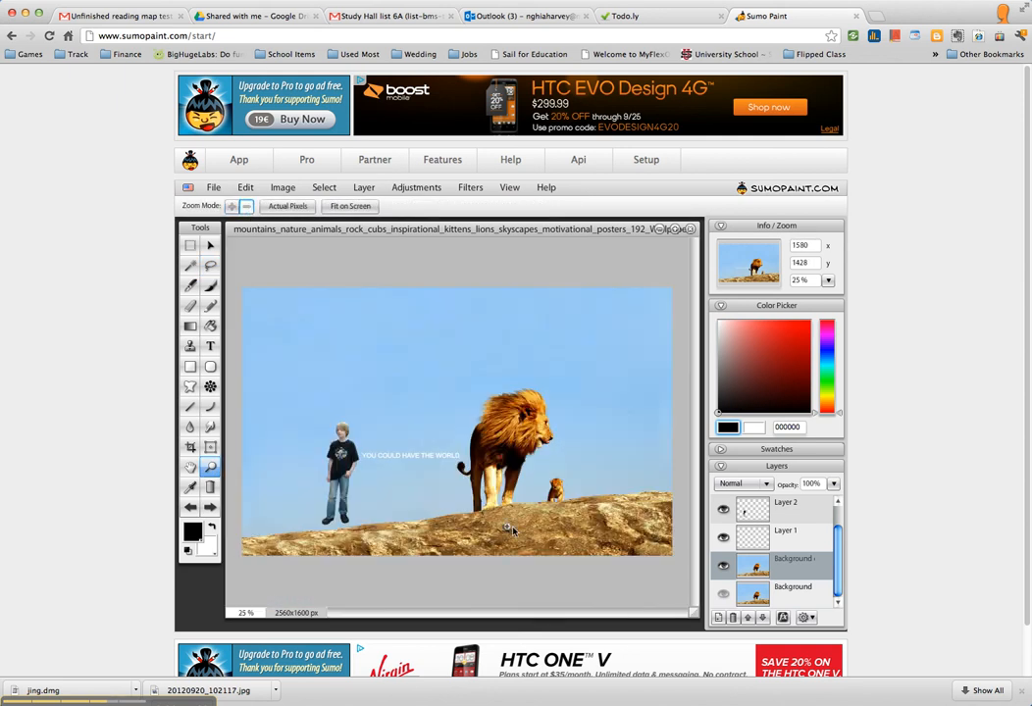
pyautogui.doubleClick(809, 508)
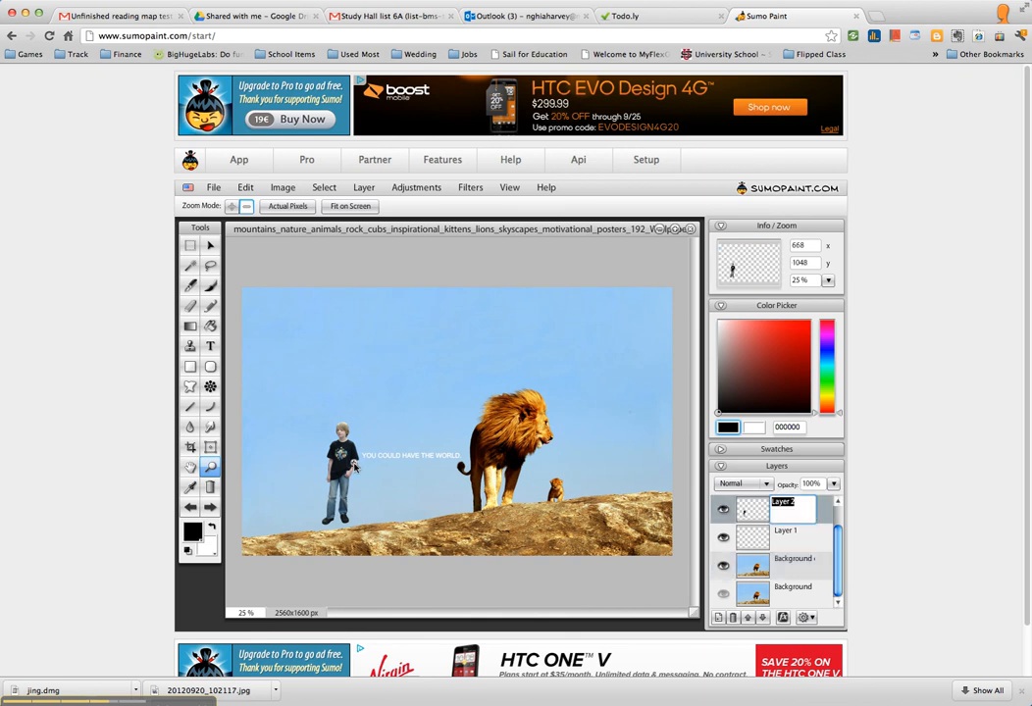
pyautogui.click(210, 247)
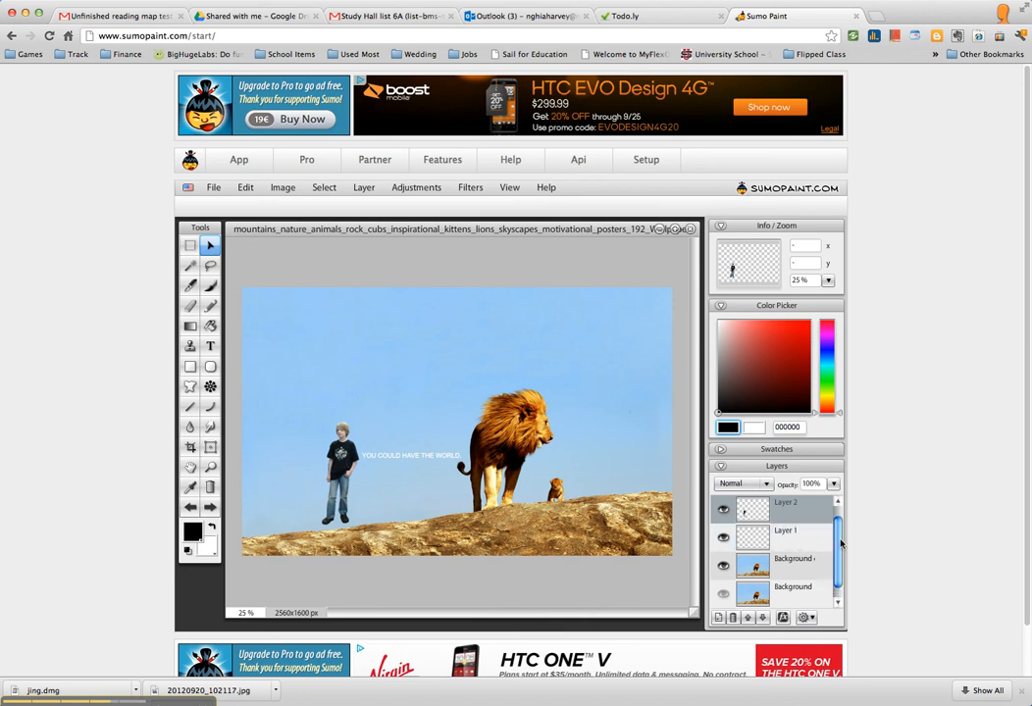
pyautogui.moveTo(840, 542); pyautogui.dragTo(837, 530)
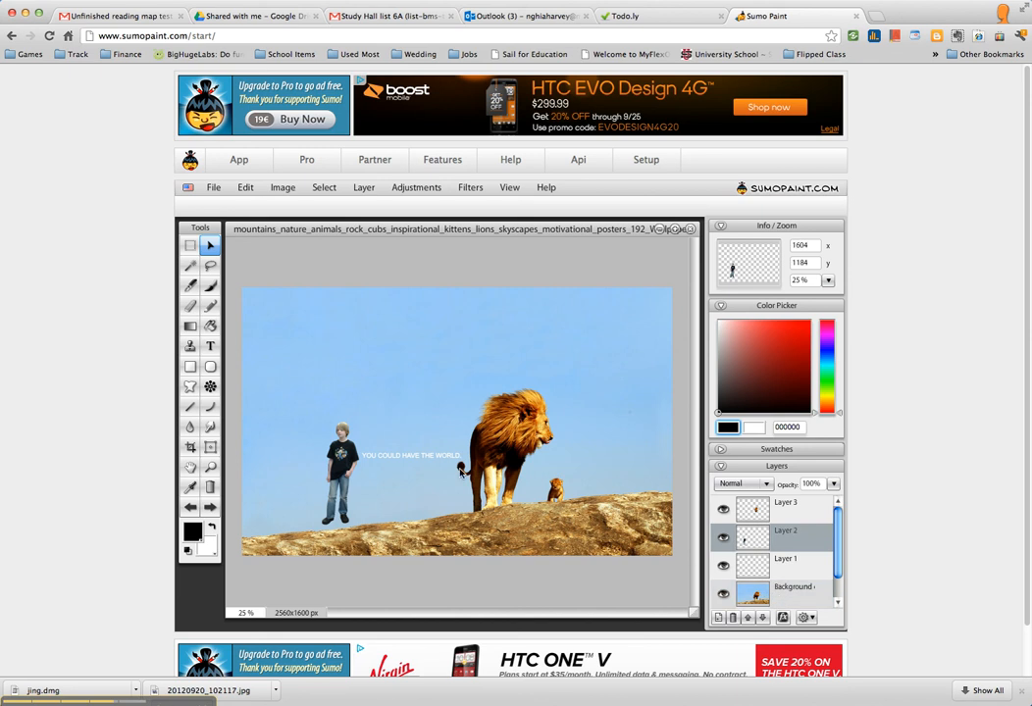
pyautogui.moveTo(344, 454); pyautogui.dragTo(497, 389)
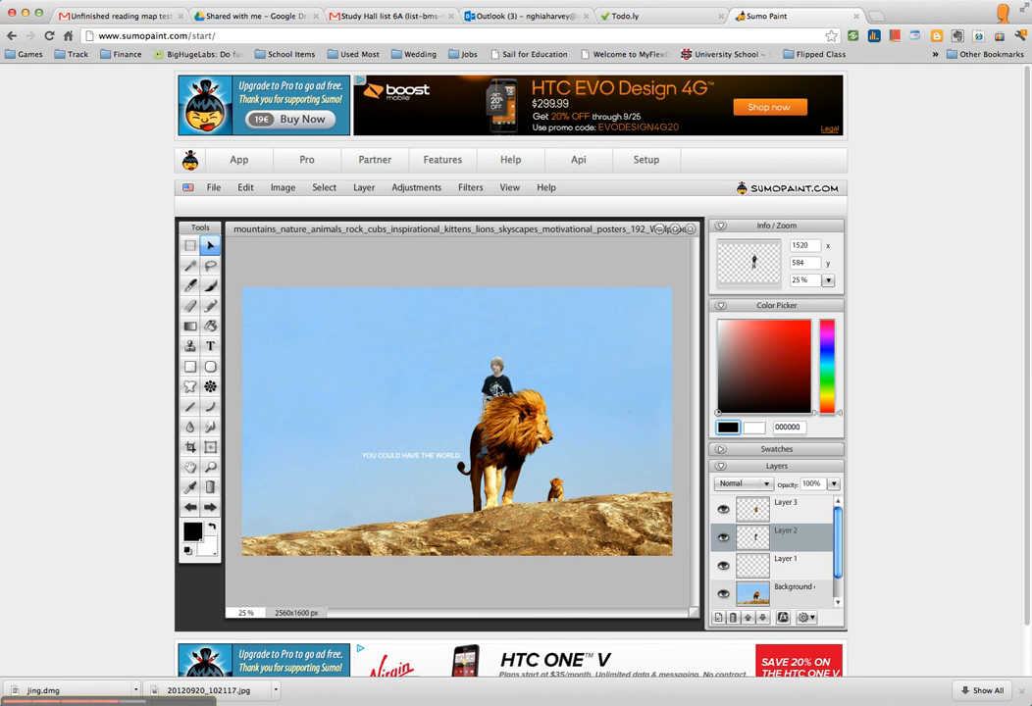
pyautogui.moveTo(497, 389); pyautogui.dragTo(497, 388)
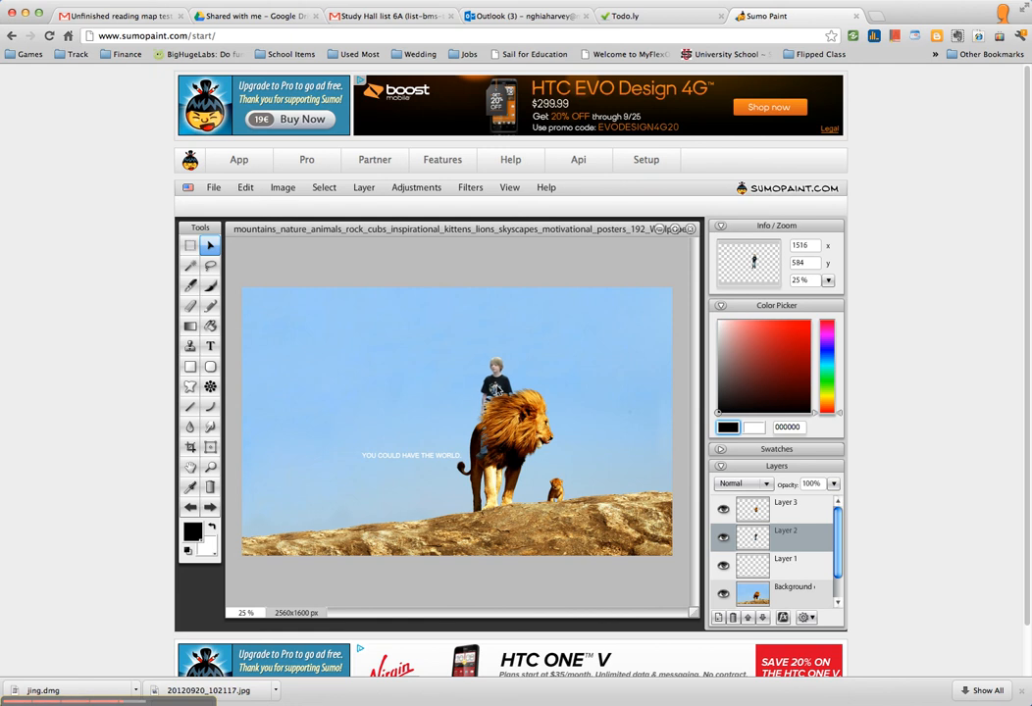